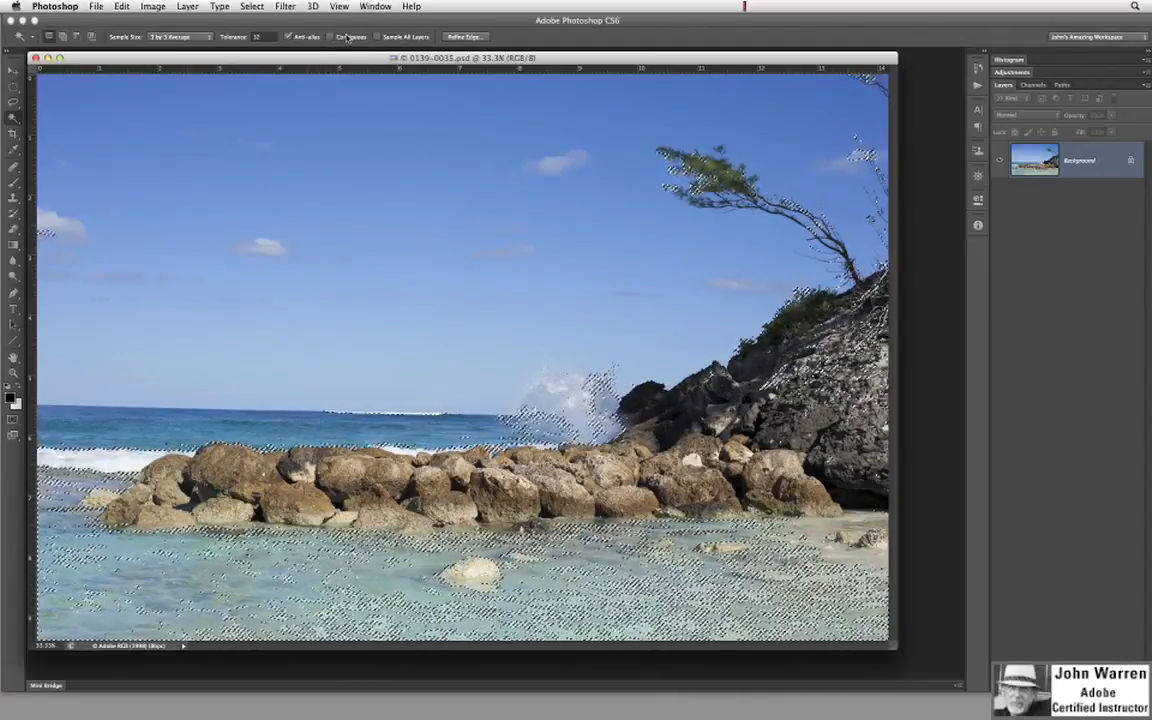
# Turn on Contiguous for the Magic Wand, clear the current selection, and select the shallow water in the foreground
pyautogui.click(347, 37)
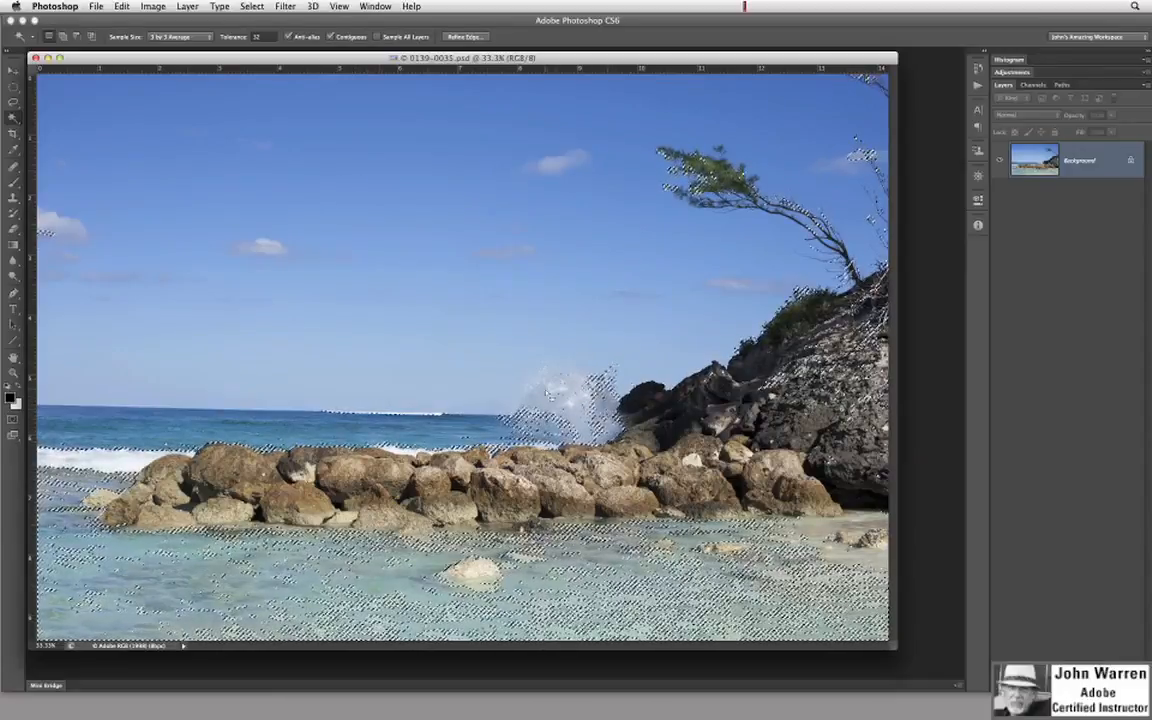
pyautogui.press('super+d')
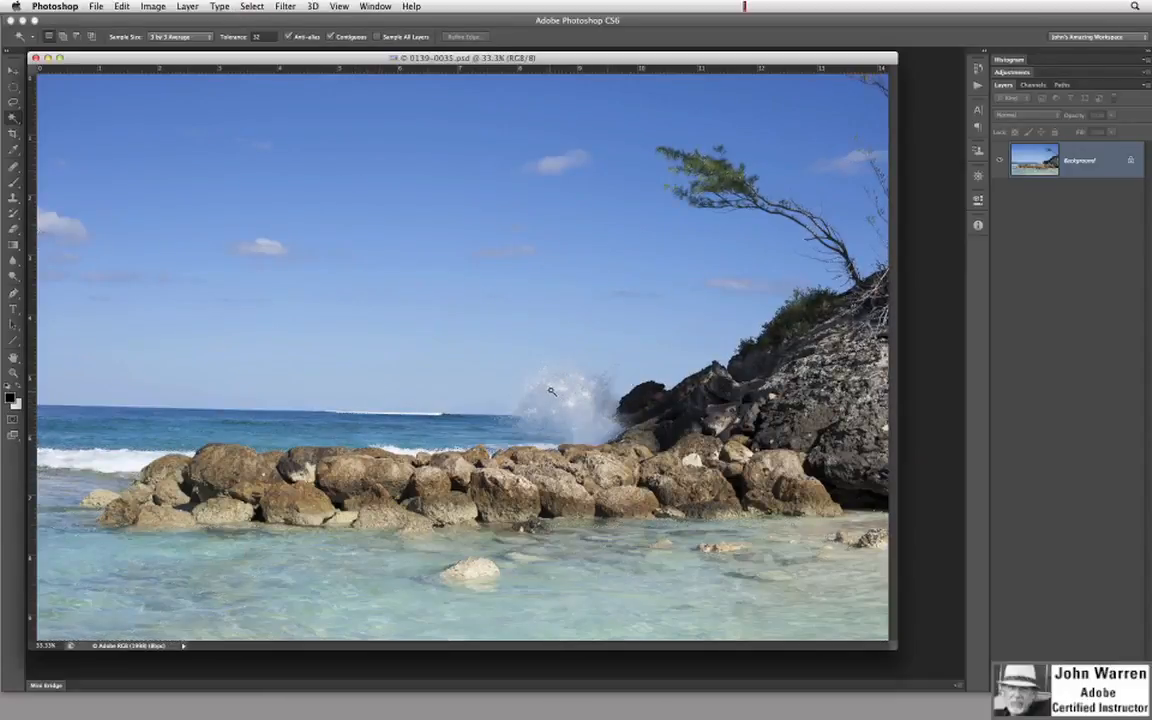
pyautogui.click(346, 587)
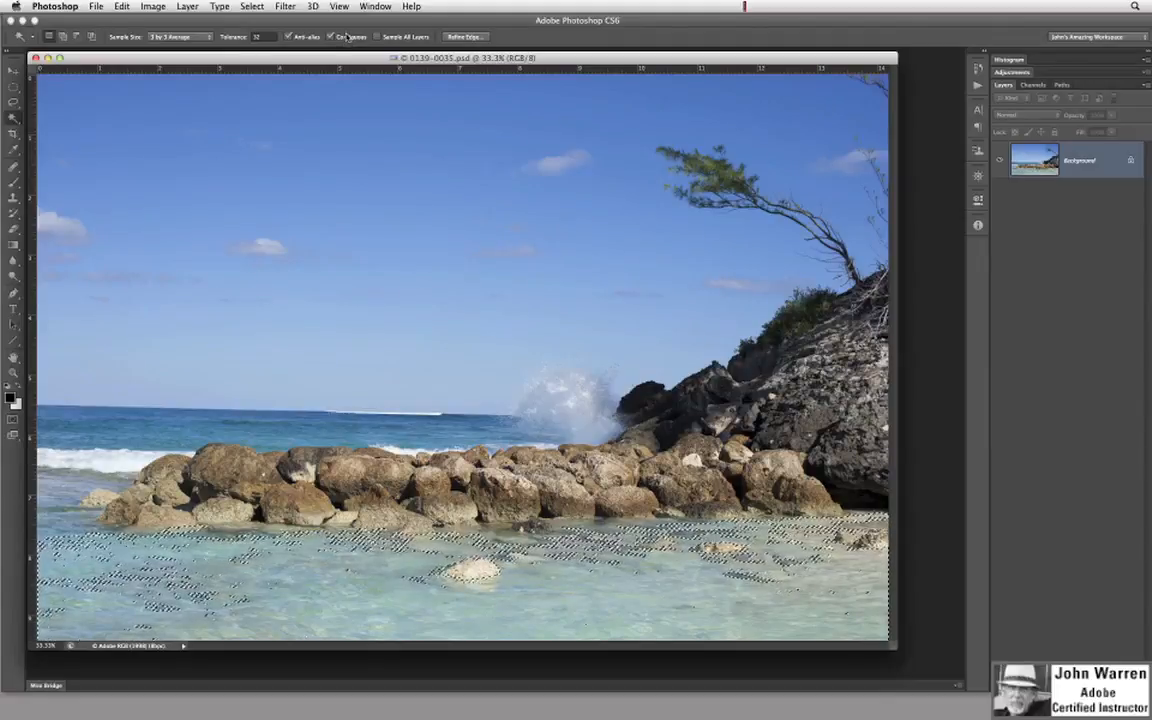
pyautogui.click(258, 7)
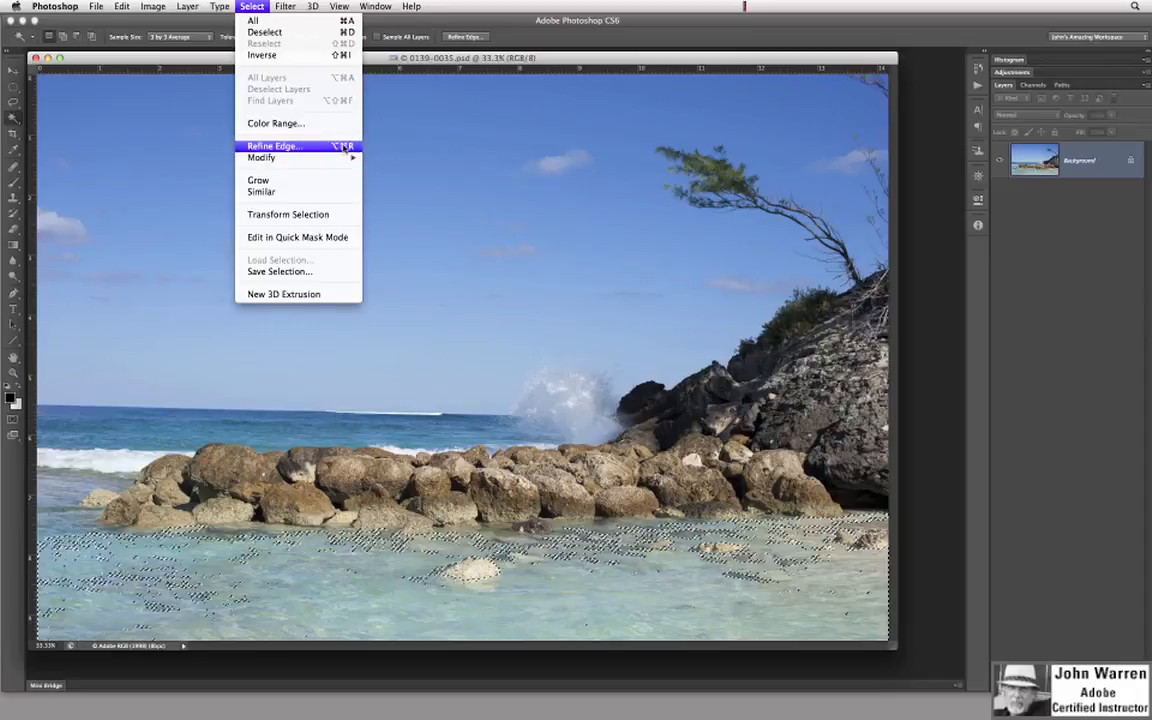
pyautogui.moveTo(282, 160)
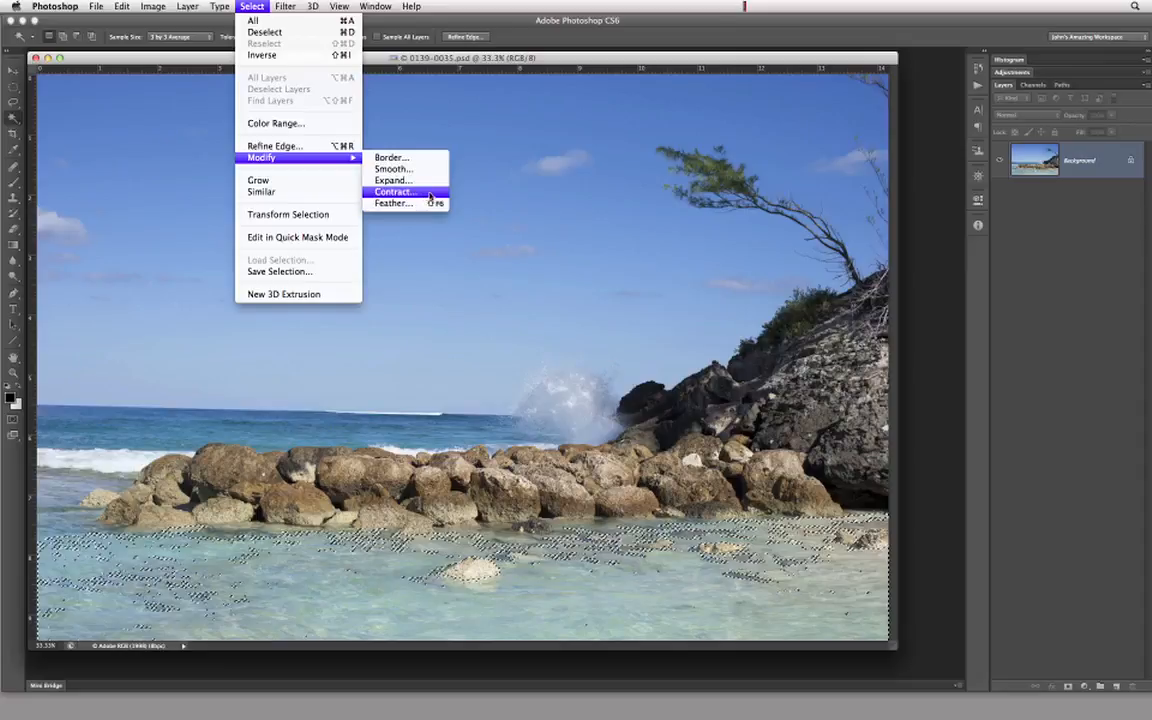
pyautogui.click(430, 196)
pyautogui.moveTo(580, 310); pyautogui.dragTo(525, 203)
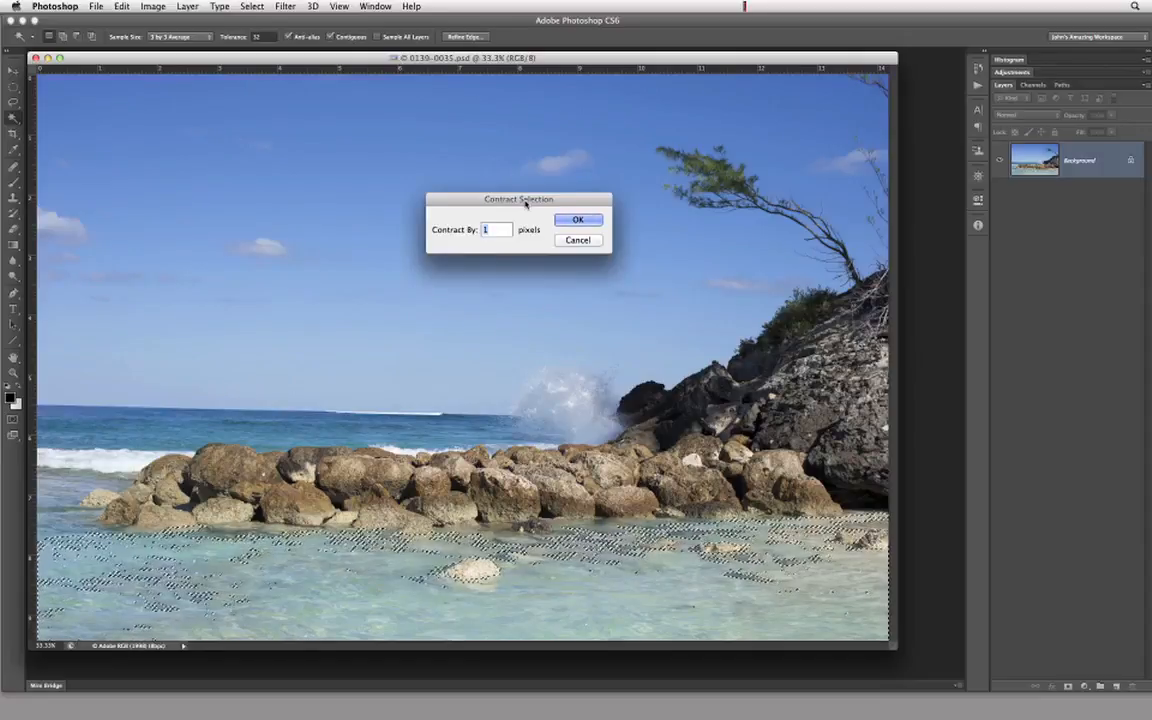
pyautogui.click(578, 241)
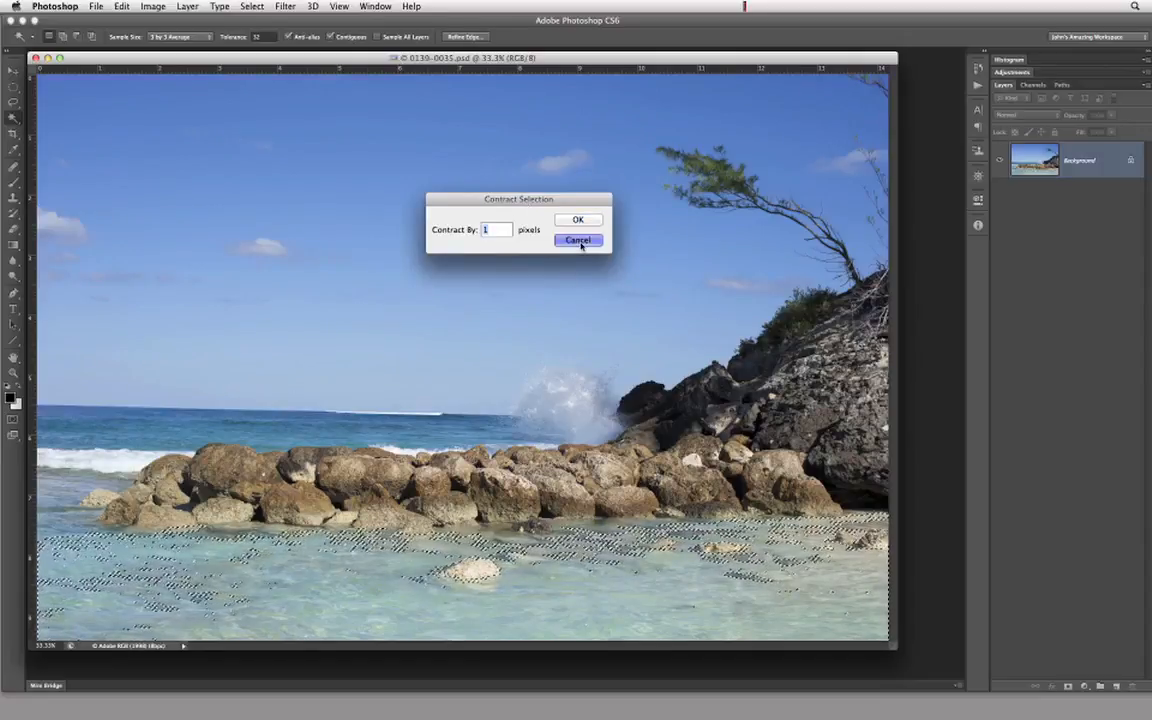
pyautogui.click(260, 6)
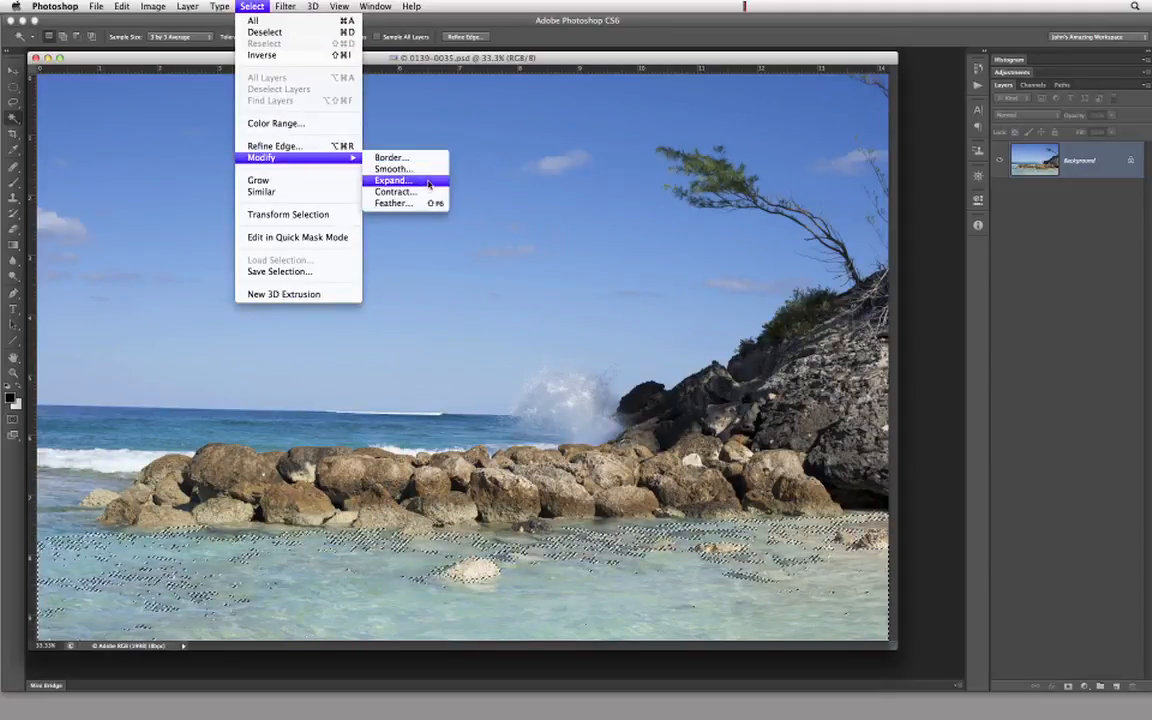
pyautogui.click(432, 181)
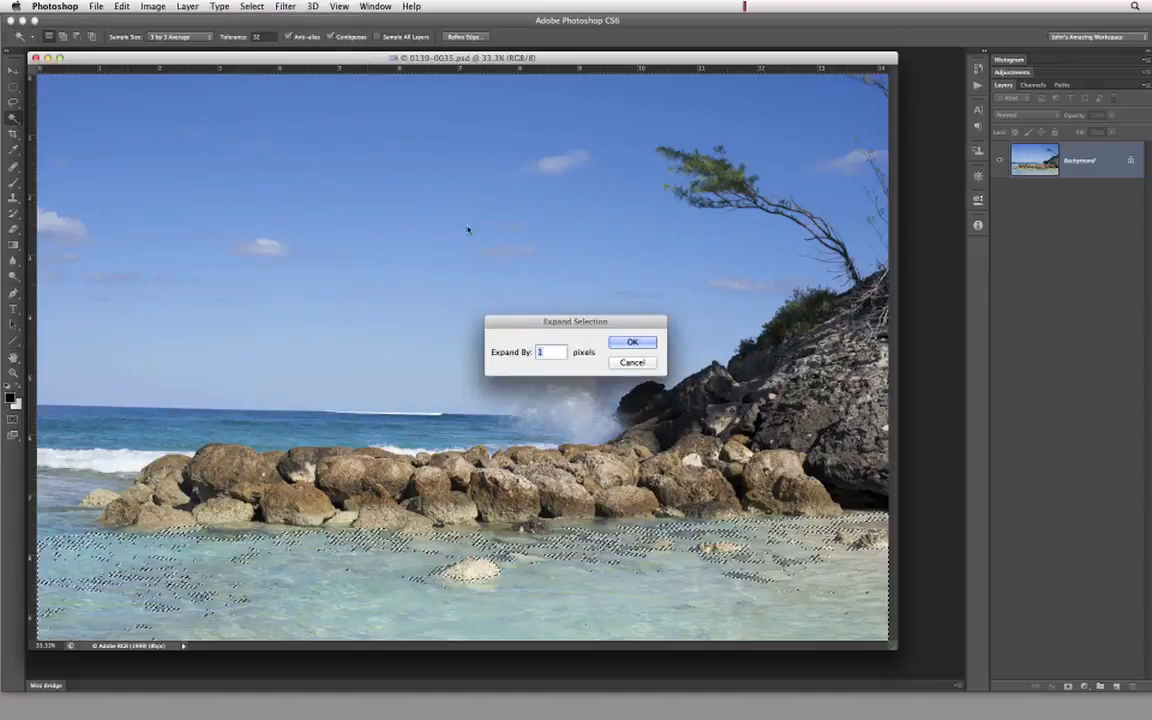
pyautogui.click(637, 364)
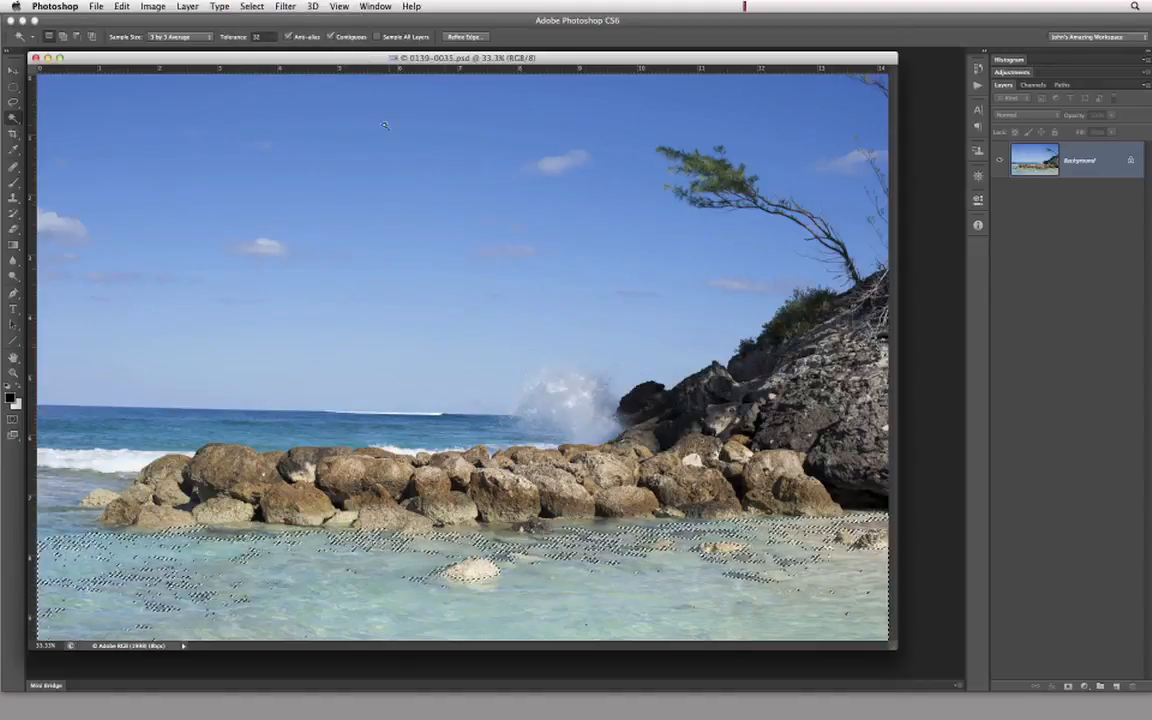
pyautogui.click(237, 8)
pyautogui.click(237, 8)
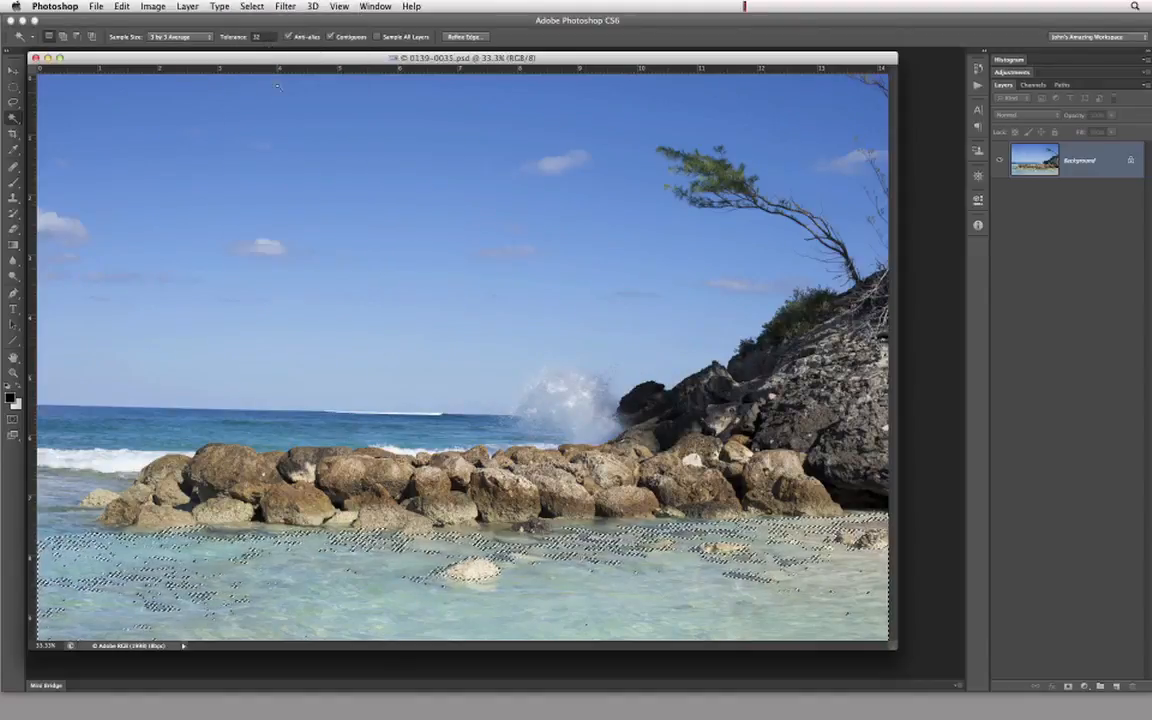
pyautogui.click(241, 9)
pyautogui.moveTo(321, 158)
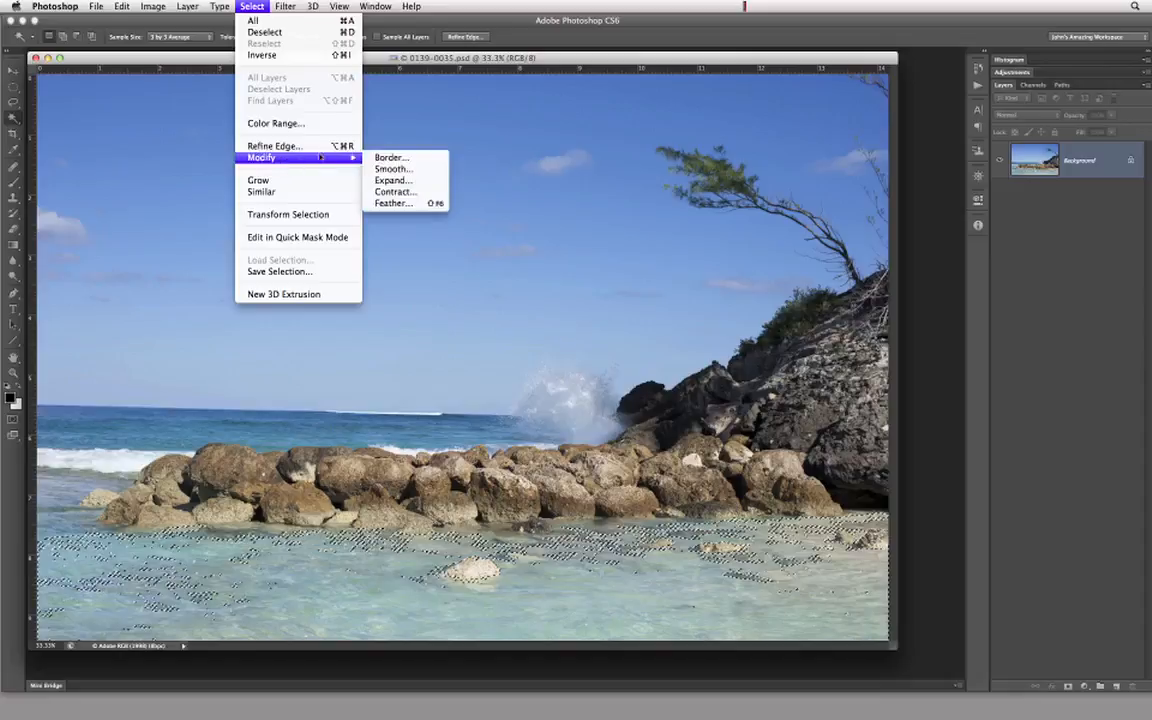
pyautogui.click(422, 172)
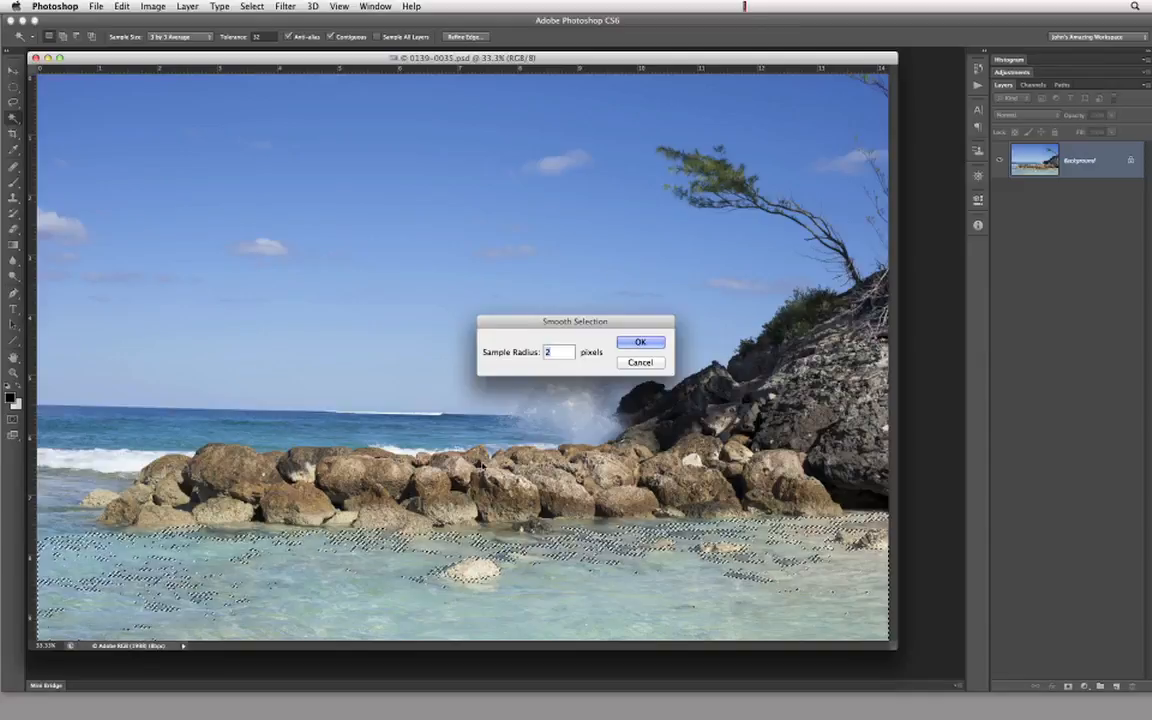
pyautogui.click(640, 363)
# Grow the foreground water selection twice to take in more of the adjacent water
pyautogui.click(252, 6)
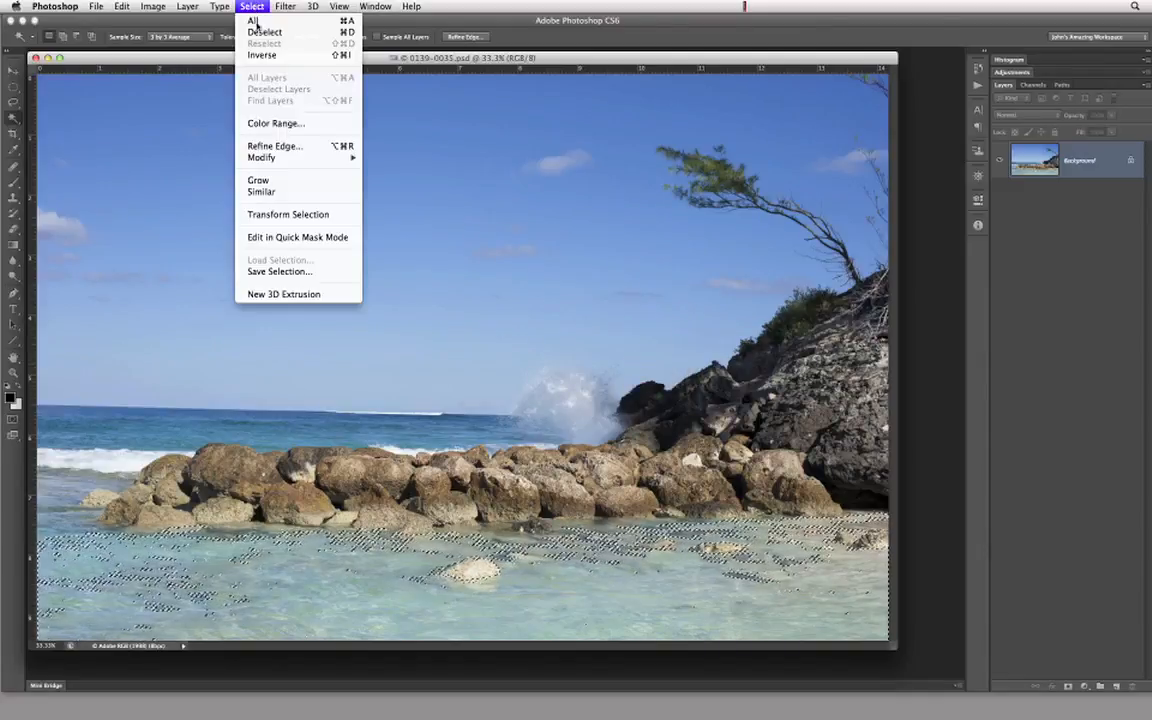
pyautogui.moveTo(320, 157)
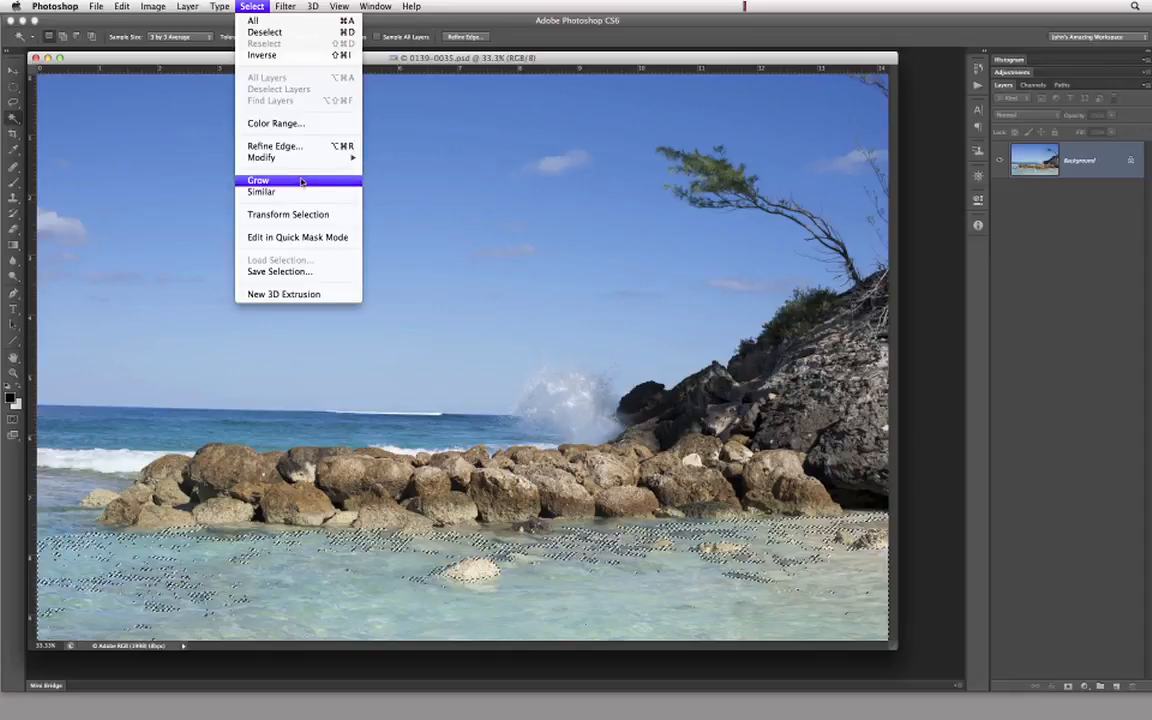
pyautogui.click(302, 181)
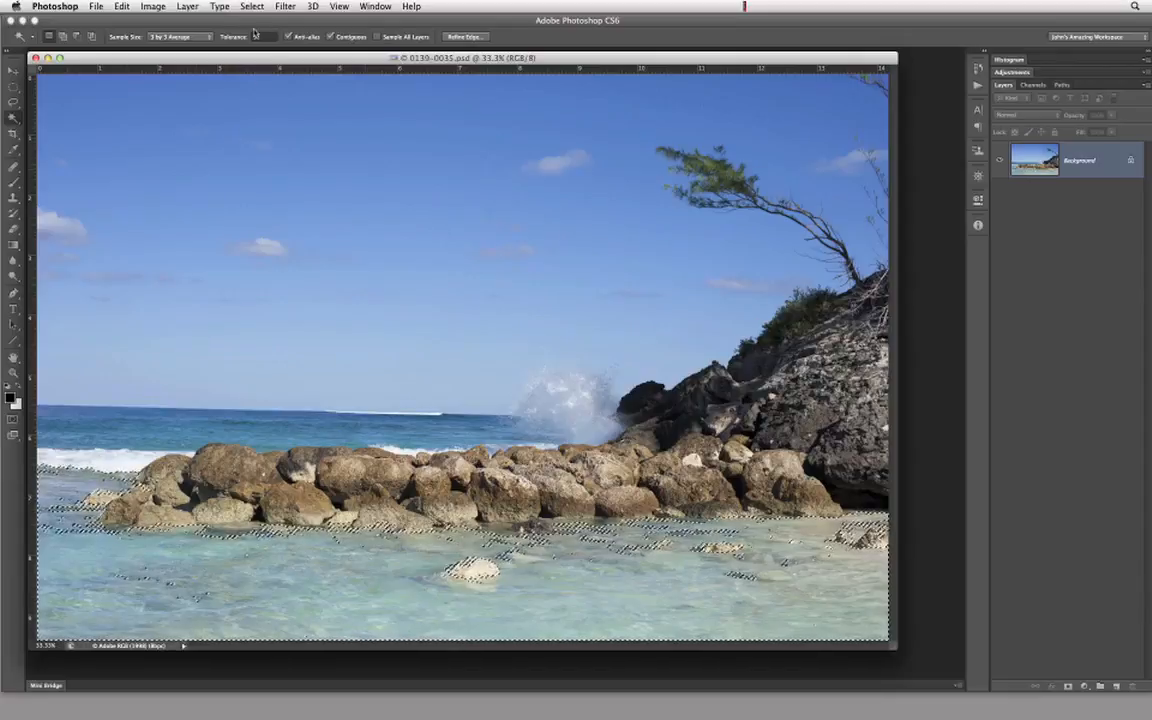
pyautogui.click(250, 7)
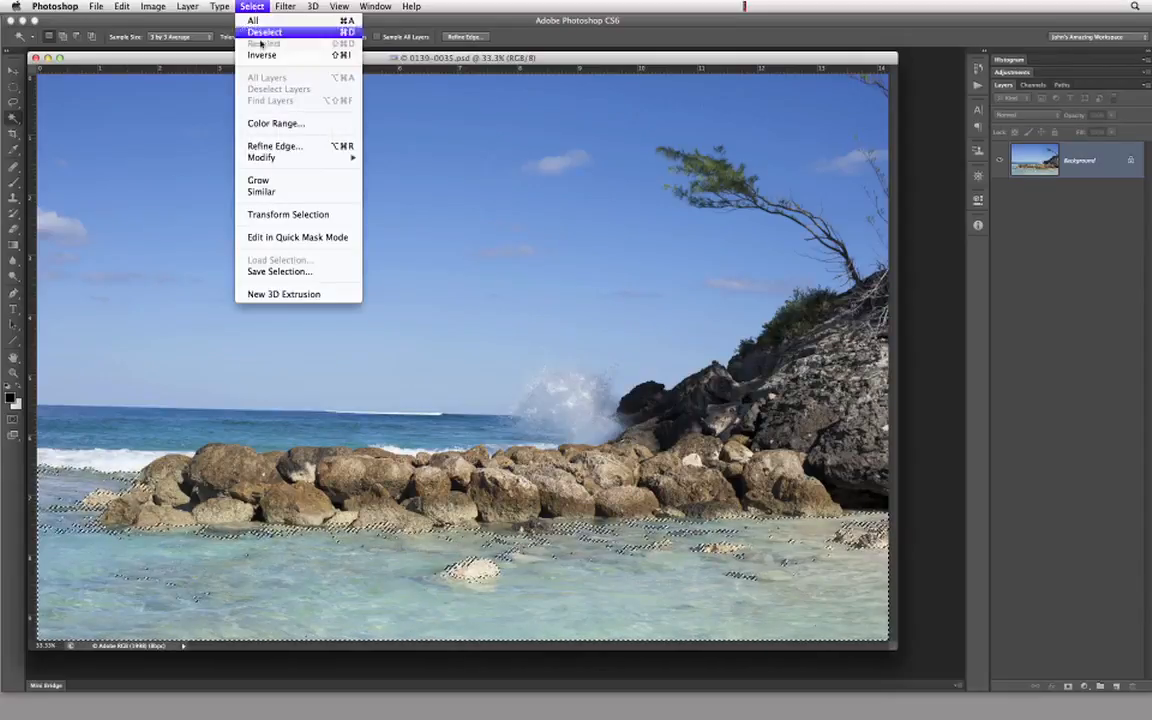
pyautogui.click(284, 182)
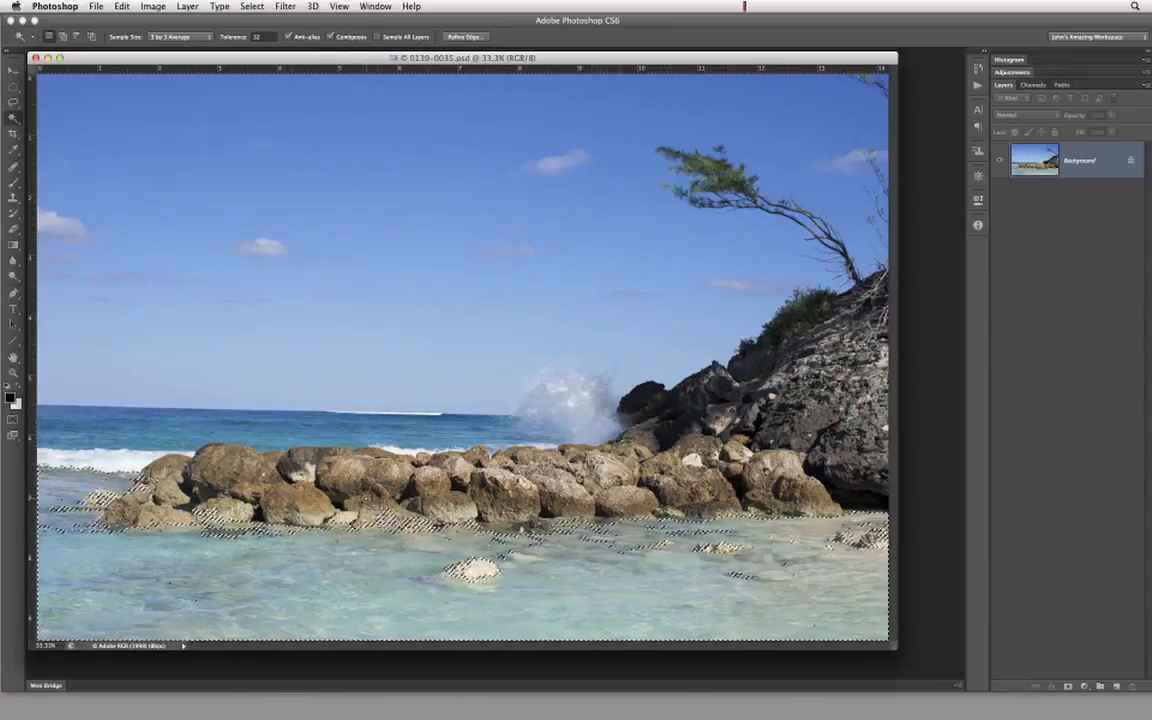
# Try extending the water selection with Similar across the whole image, and undo it
pyautogui.click(251, 7)
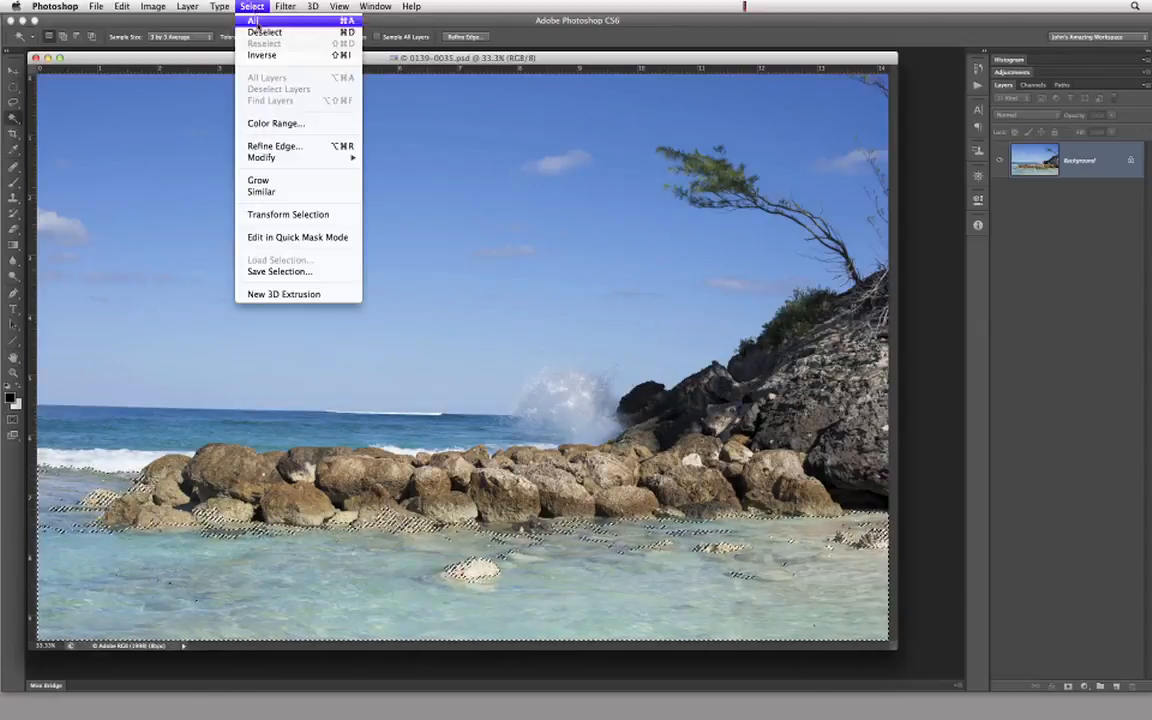
pyautogui.click(262, 192)
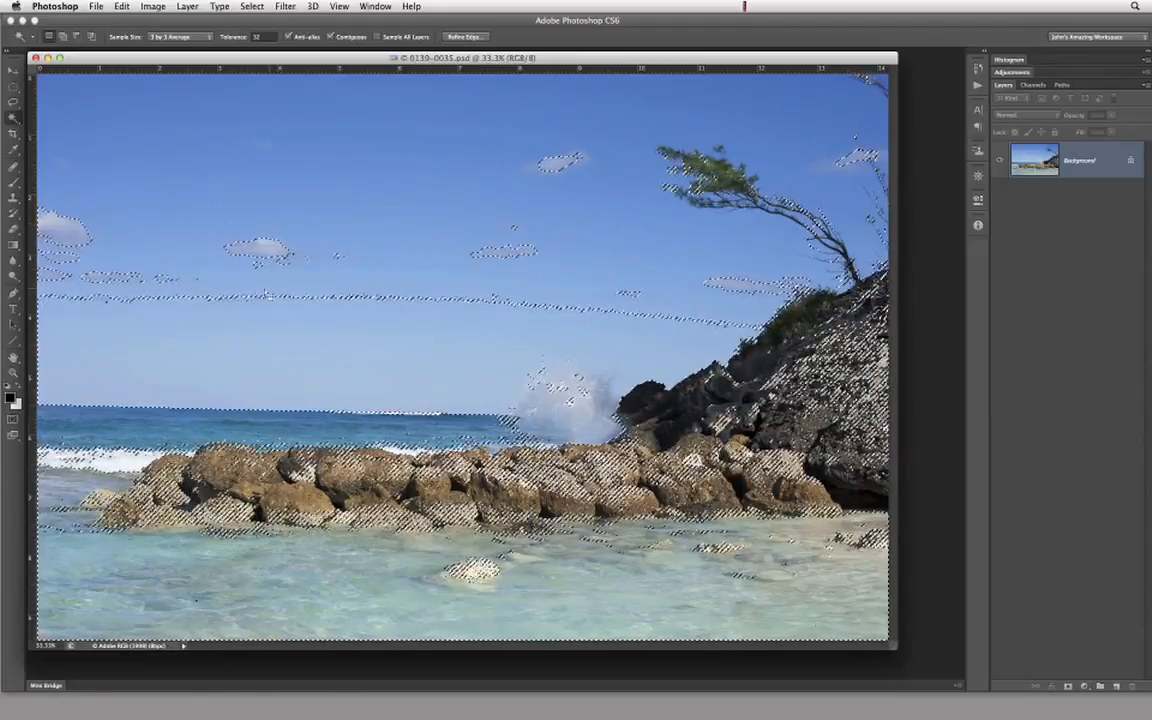
pyautogui.click(121, 6)
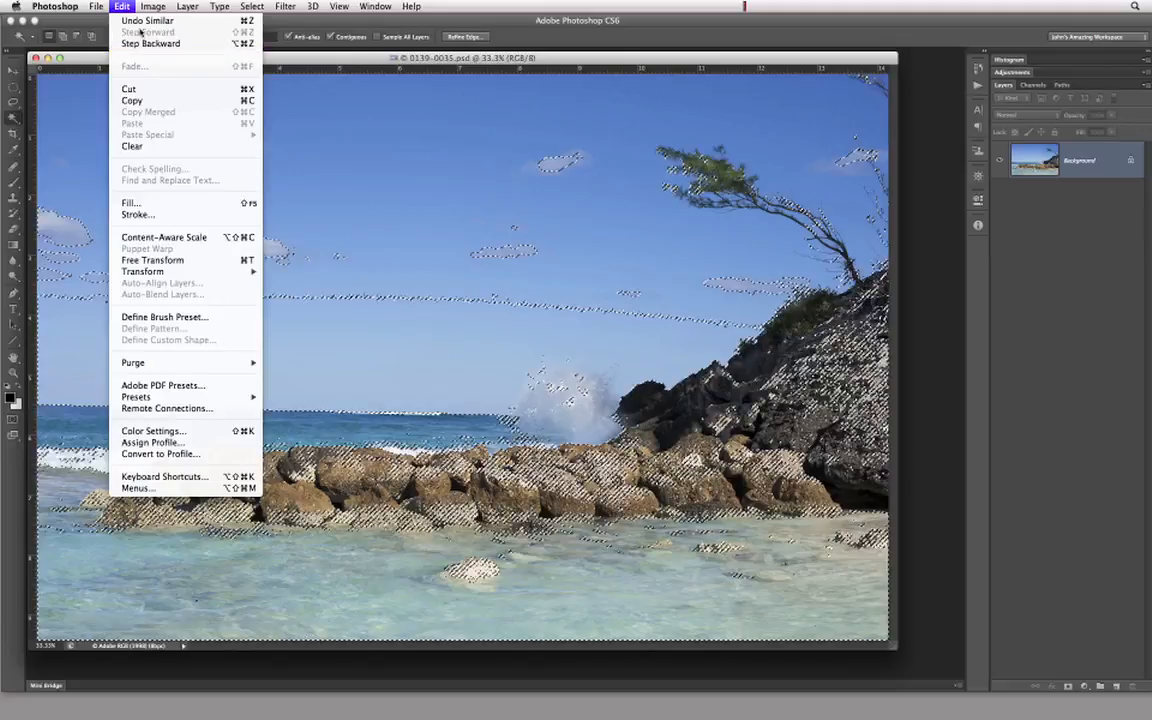
pyautogui.click(147, 20)
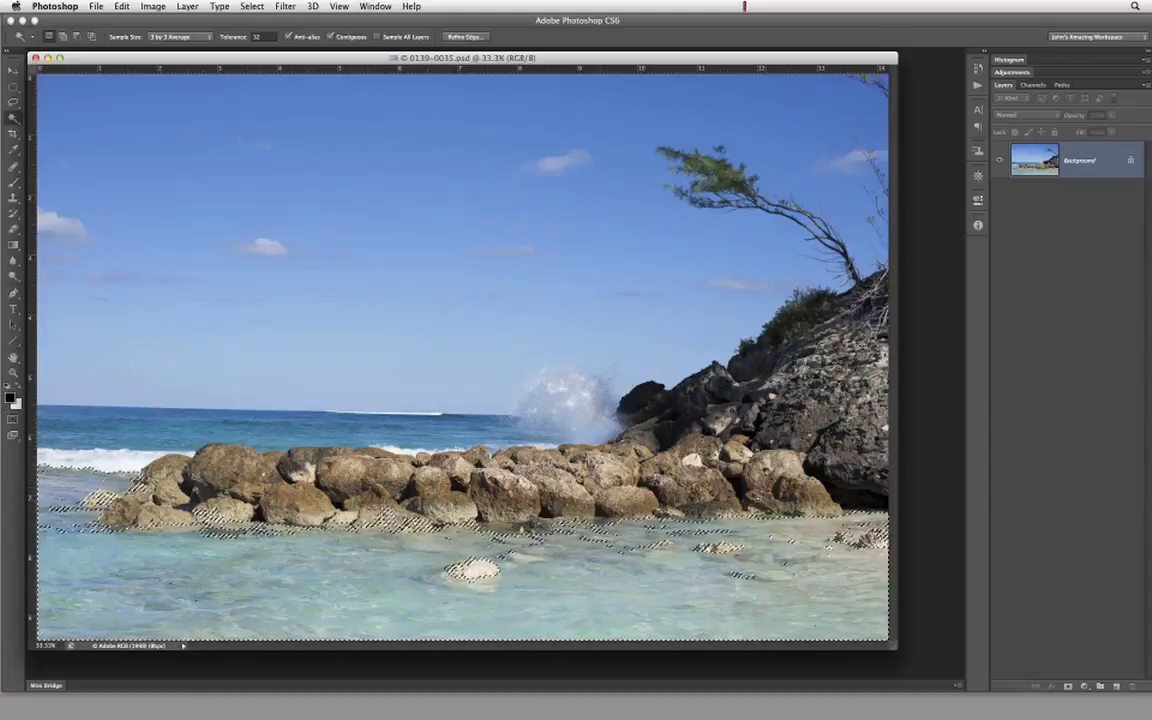
# Clean up the water selection with the Lasso, adding missed water patches and excluding the rocks
pyautogui.click(14, 101)
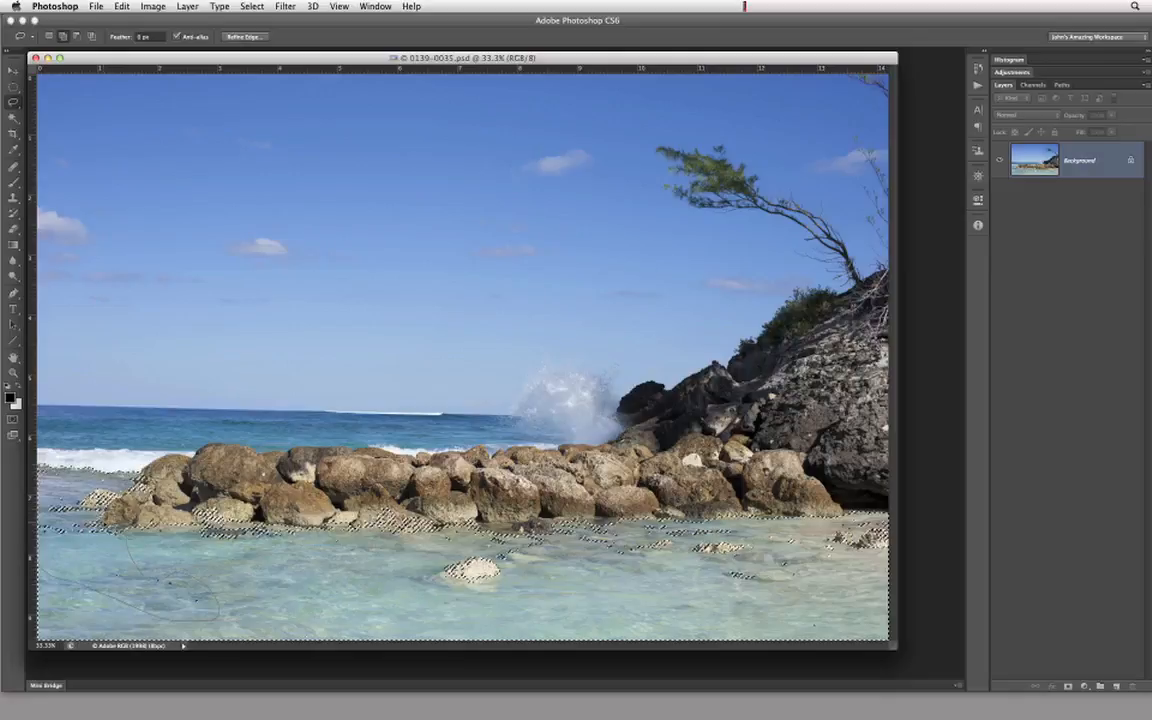
pyautogui.moveTo(126, 534)
pyautogui.mouseDown()
pyautogui.moveTo(105, 500)
pyautogui.moveTo(84, 498)
pyautogui.mouseUp()
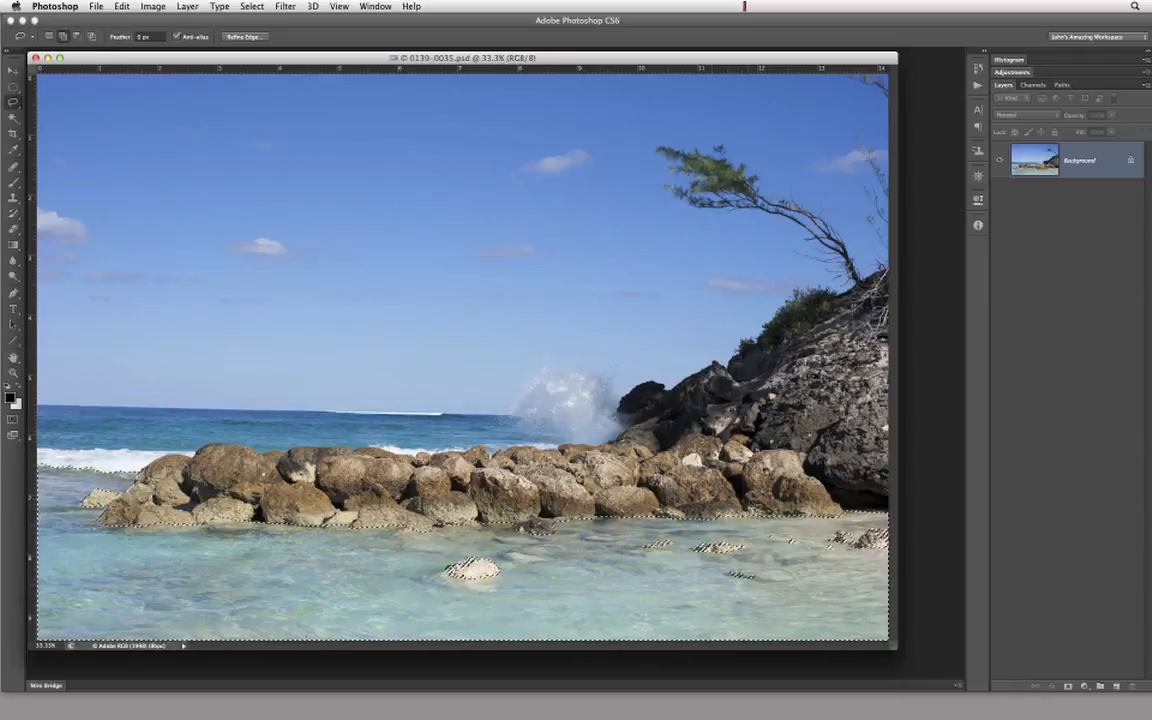
# Feather the water selection by 3 pixels and touch it up with the Lasso near the small rocks by the beach
pyautogui.click(244, 7)
pyautogui.moveTo(300, 157)
pyautogui.click(402, 200)
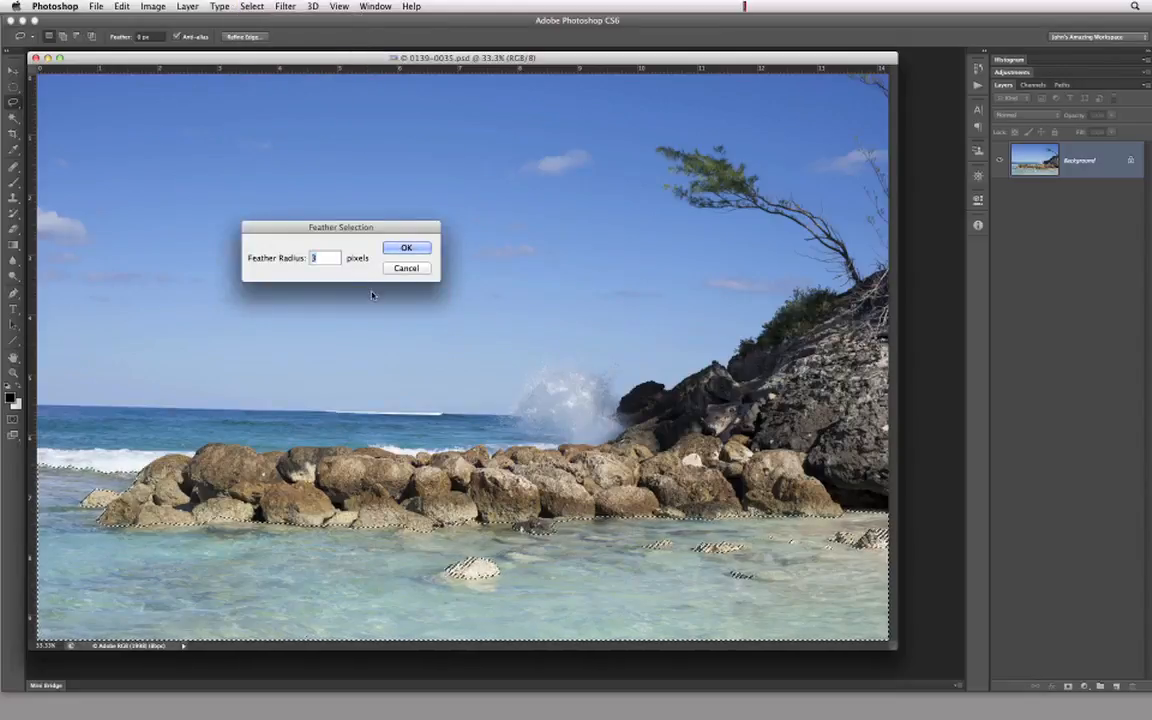
pyautogui.click(405, 248)
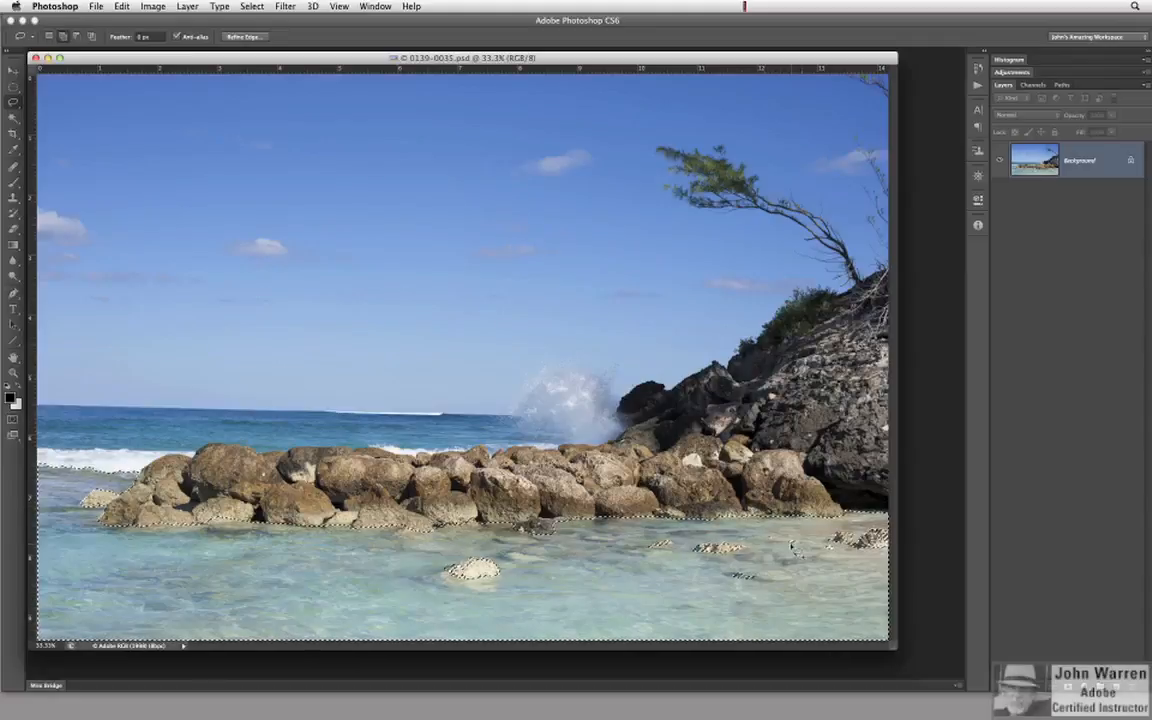
pyautogui.moveTo(786, 540); pyautogui.dragTo(775, 530)
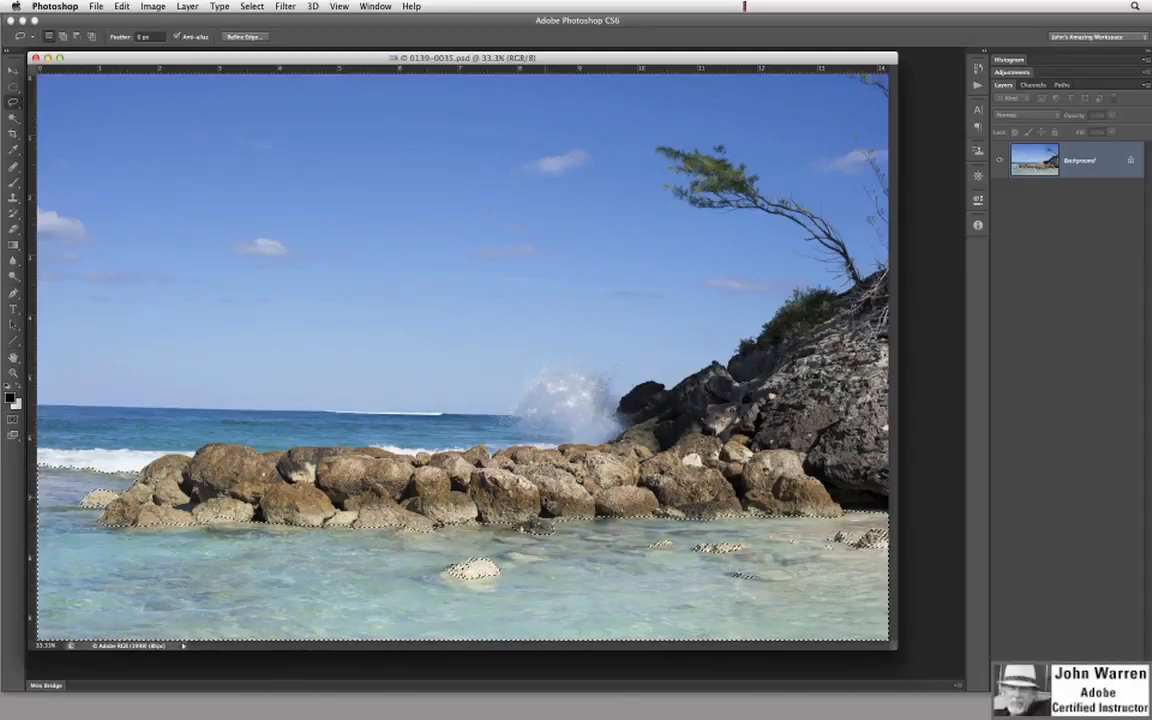
# Darken the selected water with Levels, using black input 14 and midtone 0.67, and clear the selection
pyautogui.press('super+l')
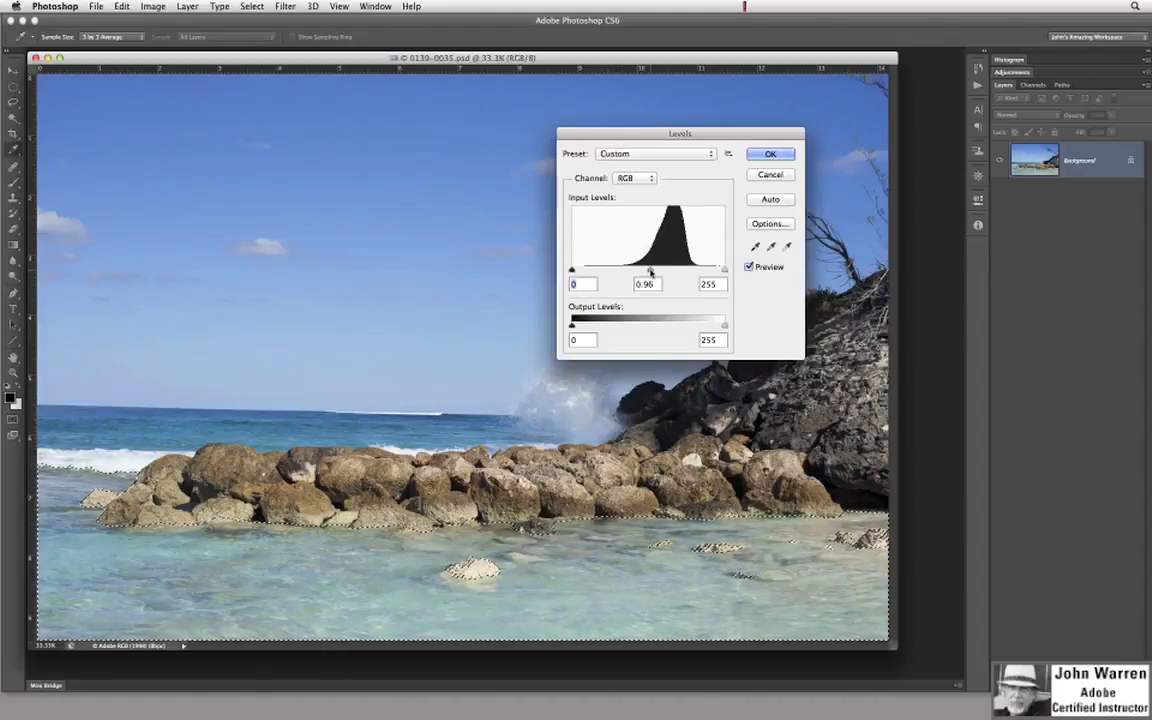
pyautogui.moveTo(648, 270); pyautogui.dragTo(665, 273)
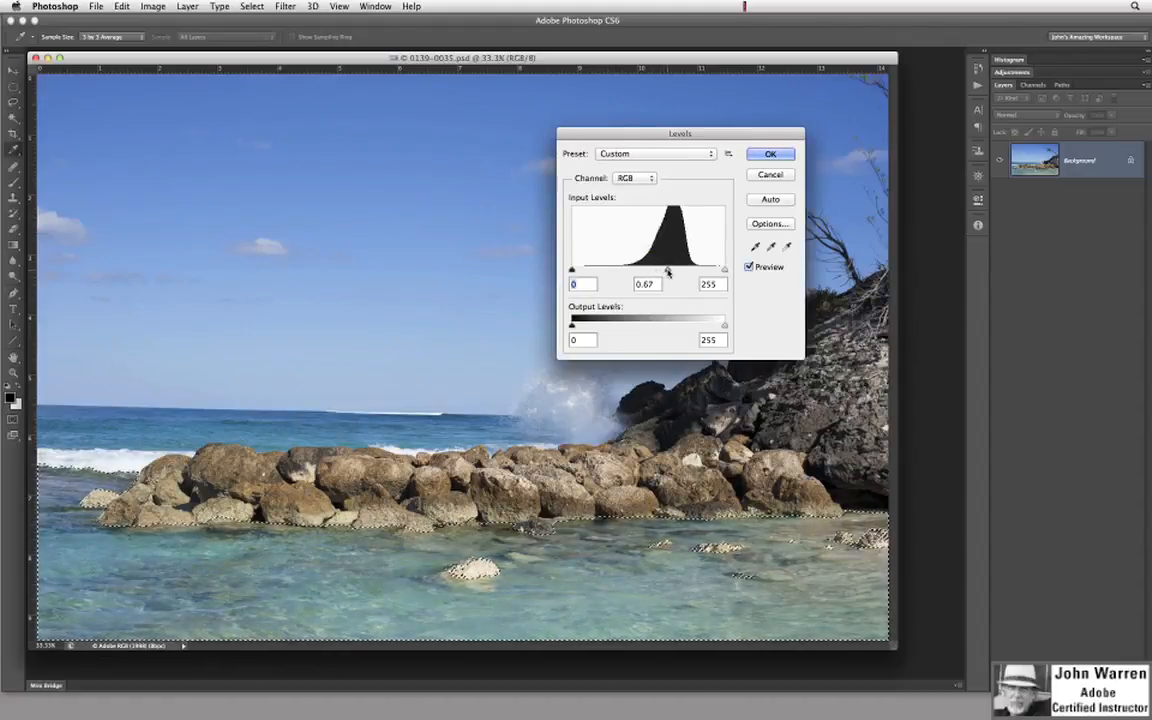
pyautogui.moveTo(572, 270); pyautogui.dragTo(580, 272)
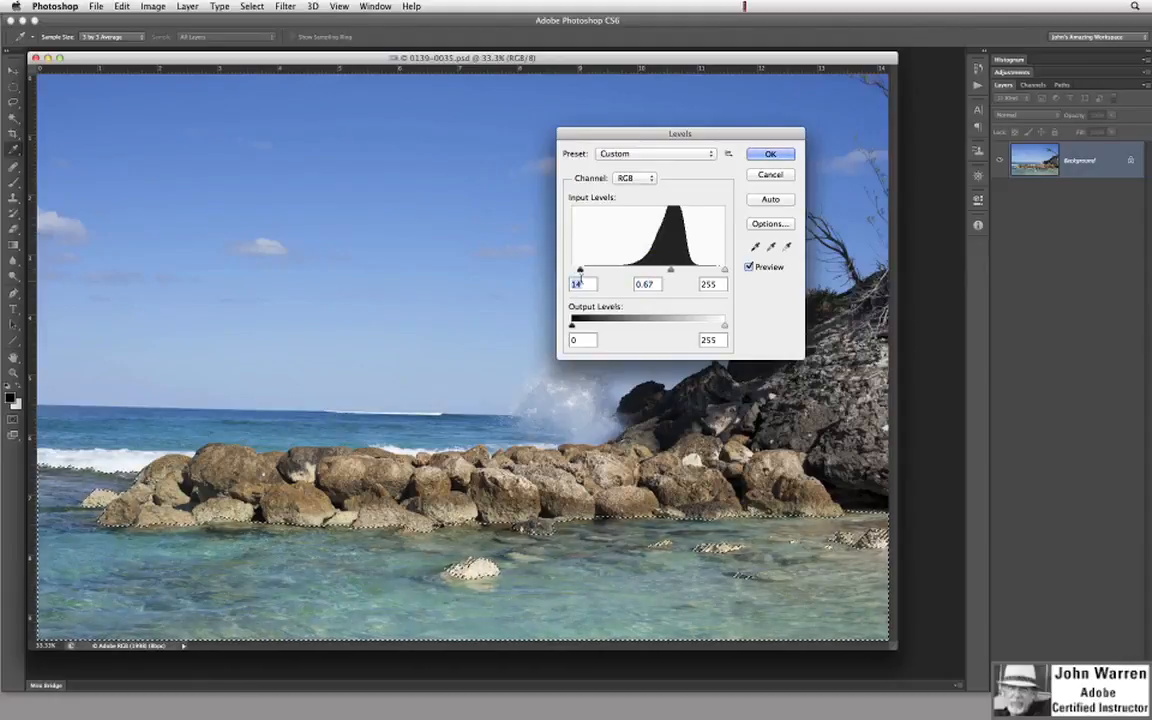
pyautogui.click(770, 154)
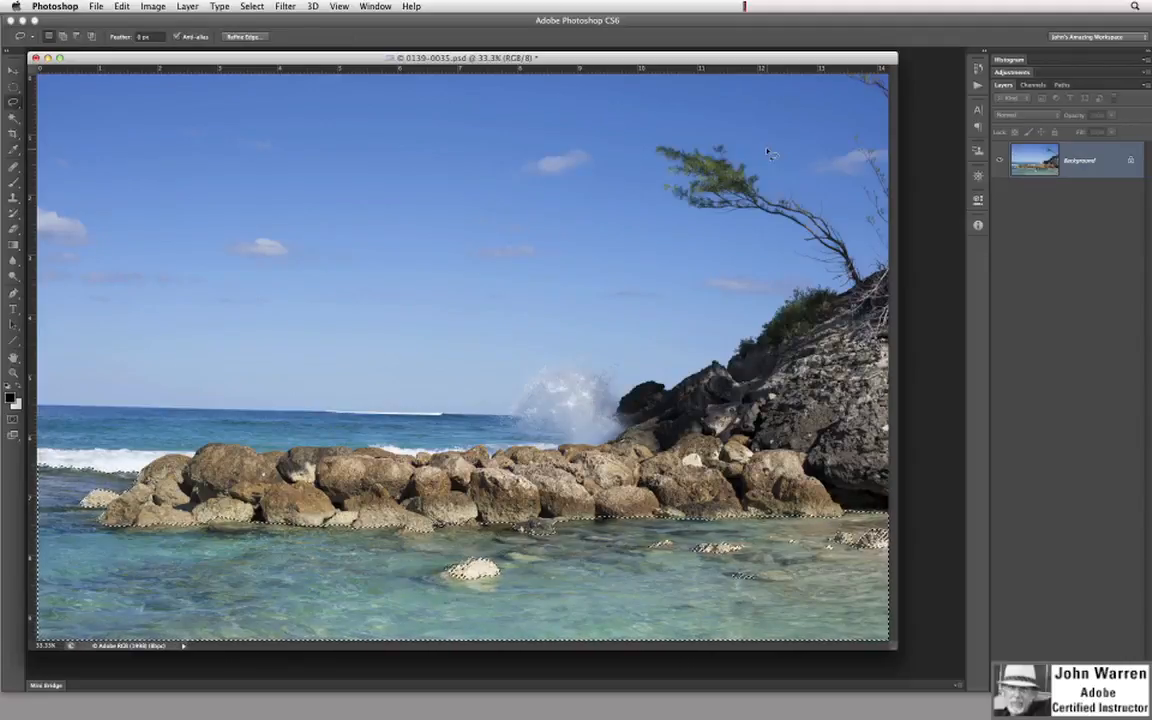
pyautogui.click(252, 7)
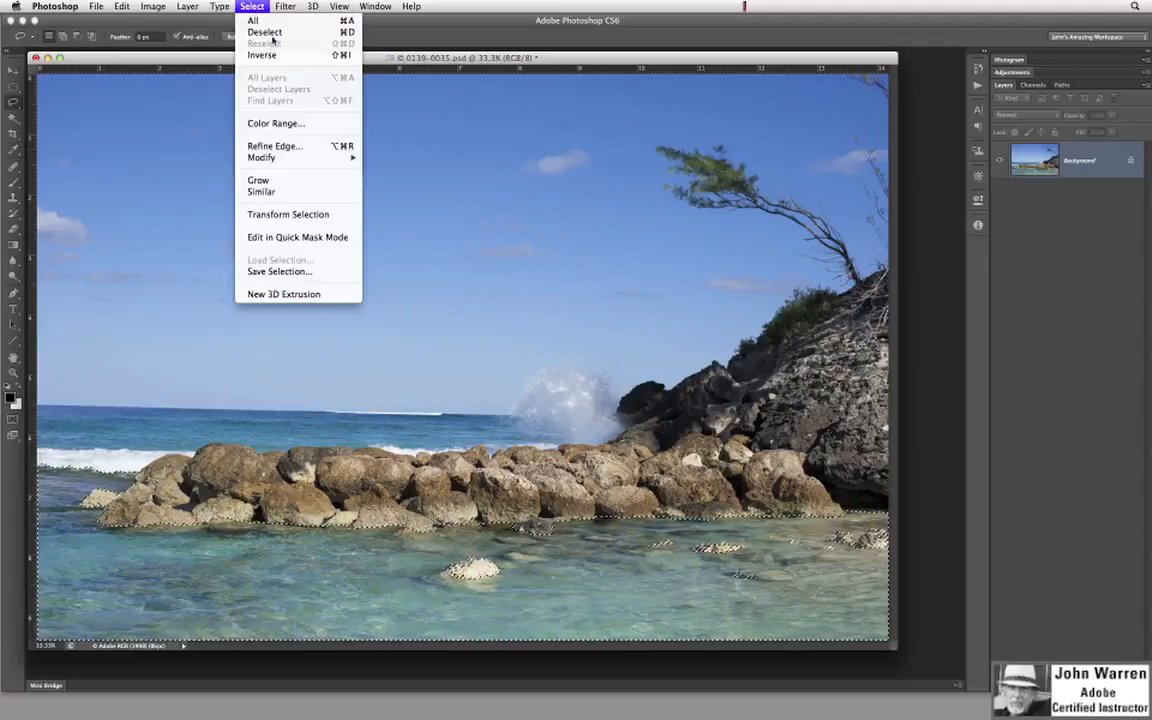
pyautogui.click(263, 32)
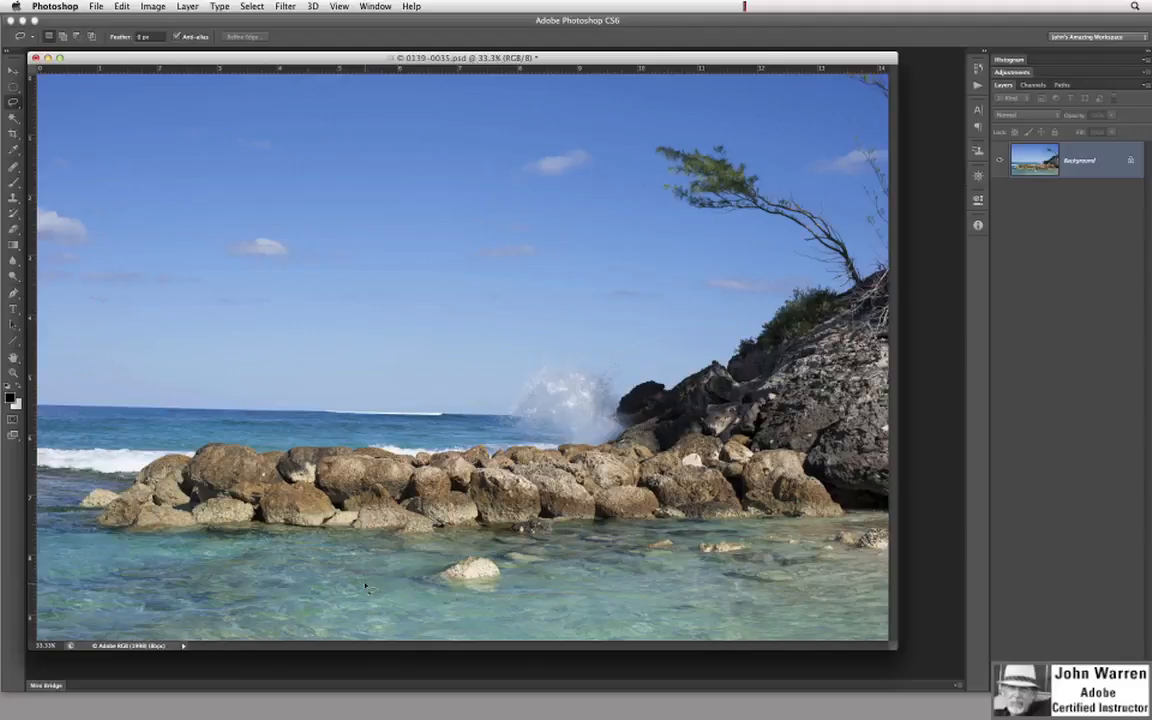
pyautogui.click(243, 9)
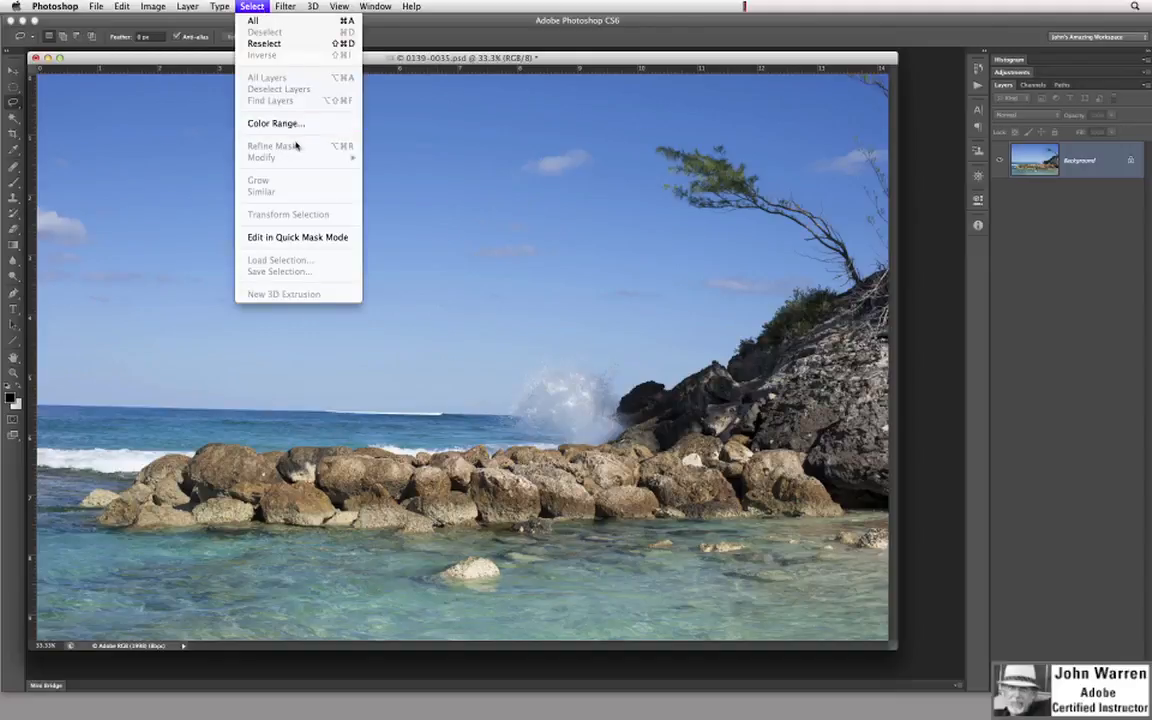
pyautogui.click(222, 151)
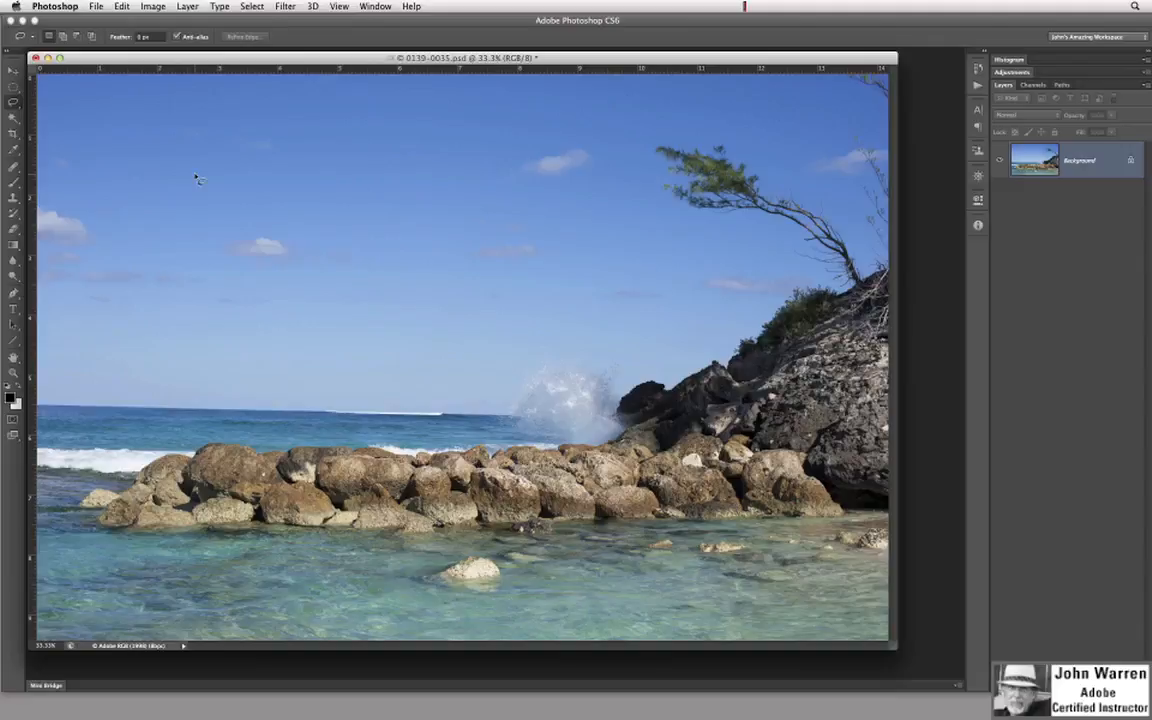